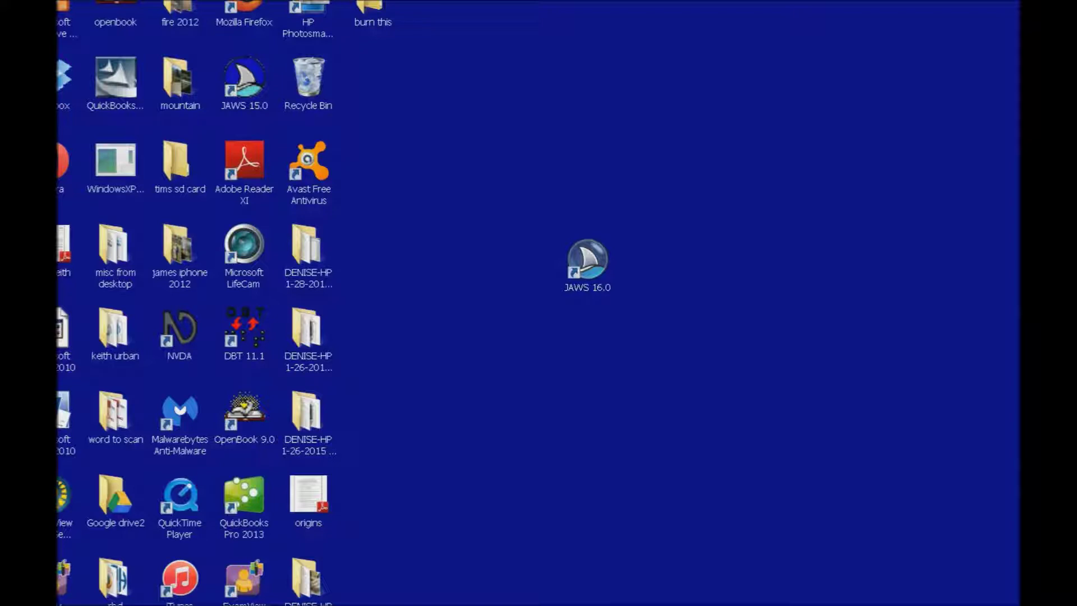
Open the keith urban folder and select Track01 through Track03.
click(115, 337)
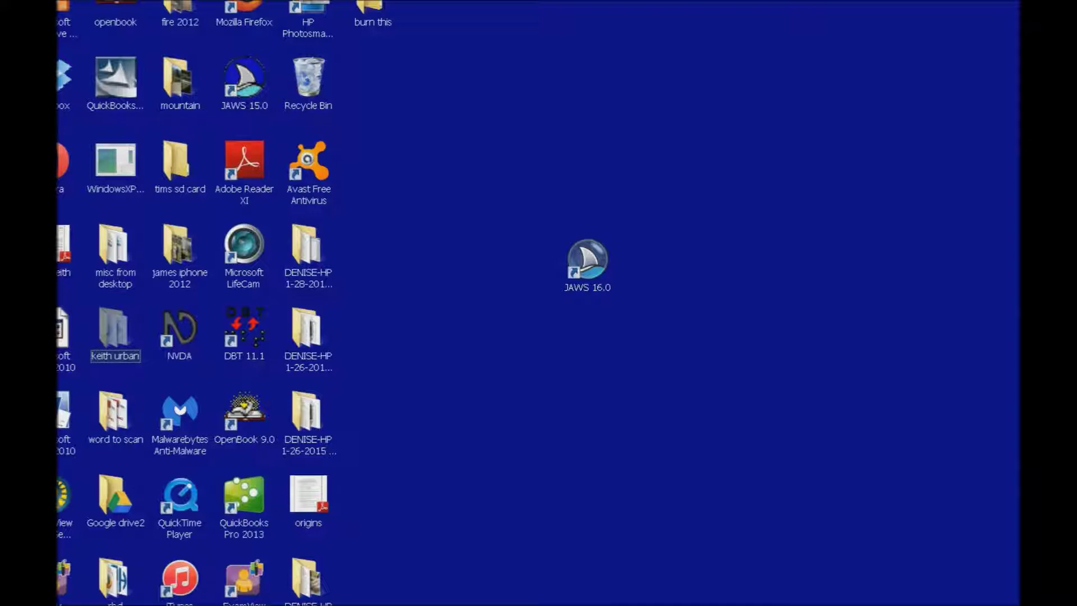
key(Return)
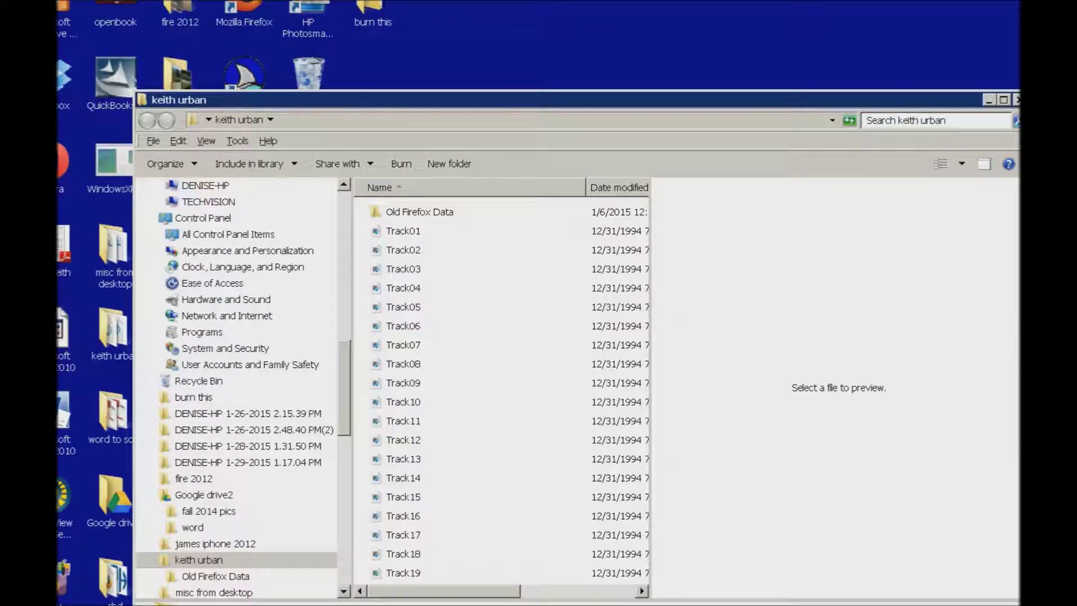
click(403, 231)
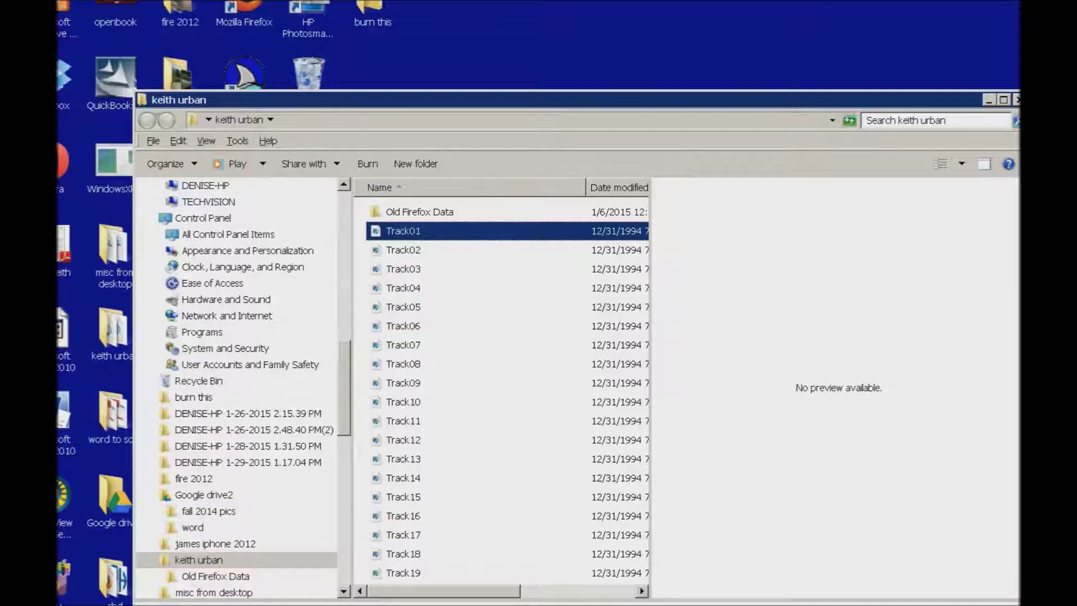
key(shift+Down)
key(shift+Down)
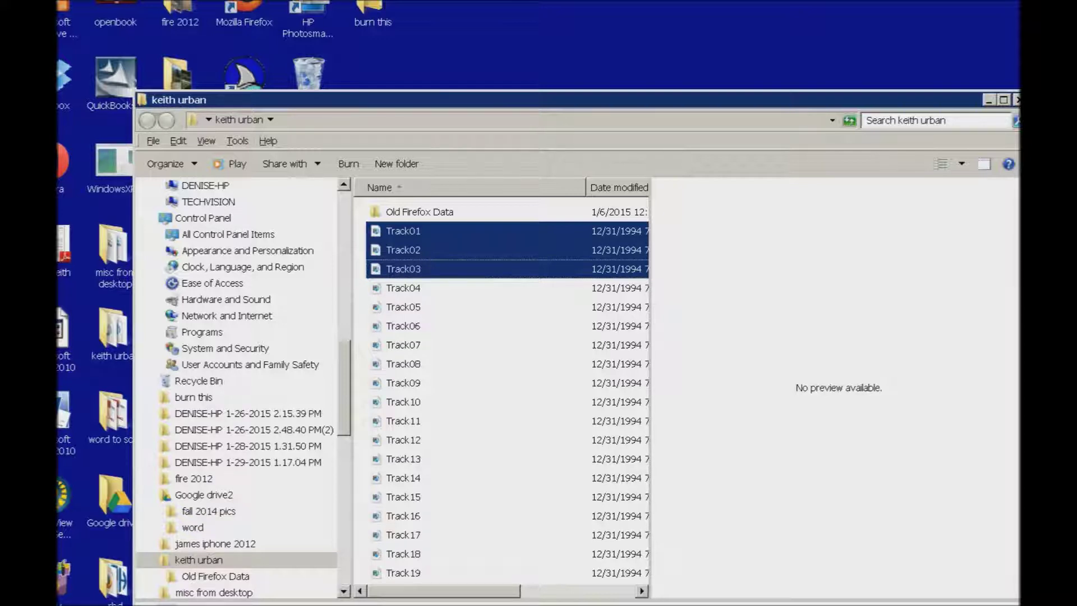
Close keith urban and paste the three tracks into the desktop burn this folder.
key(alt+F4)
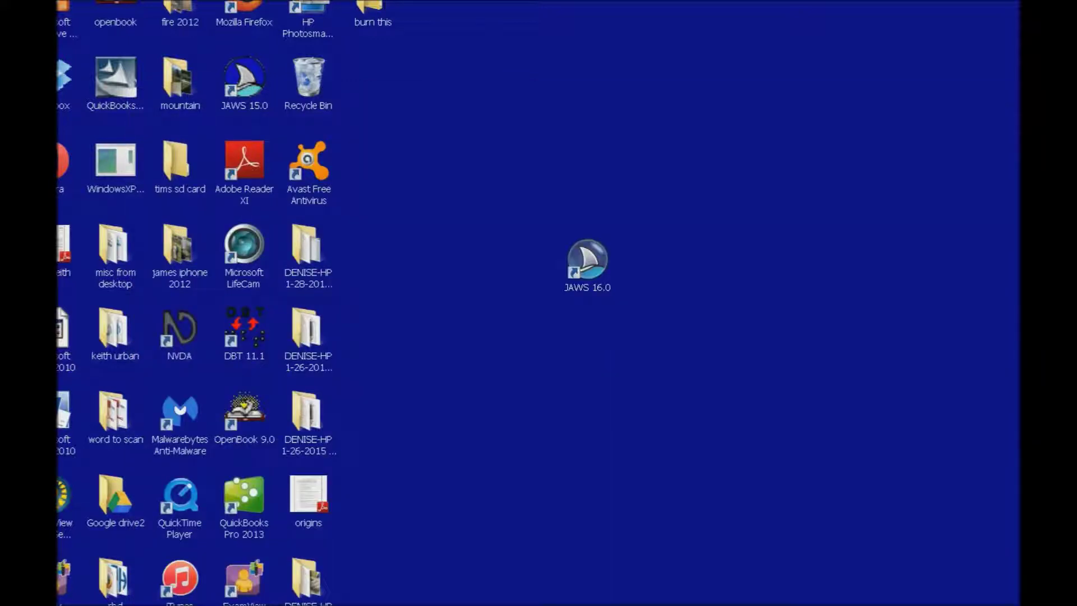
click(115, 331)
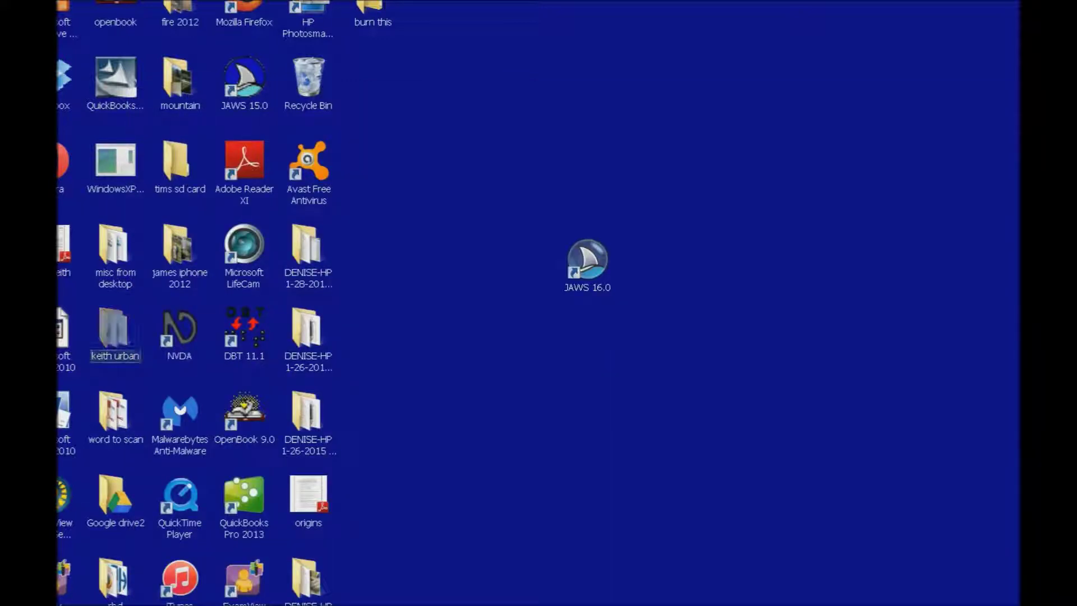
key(b)
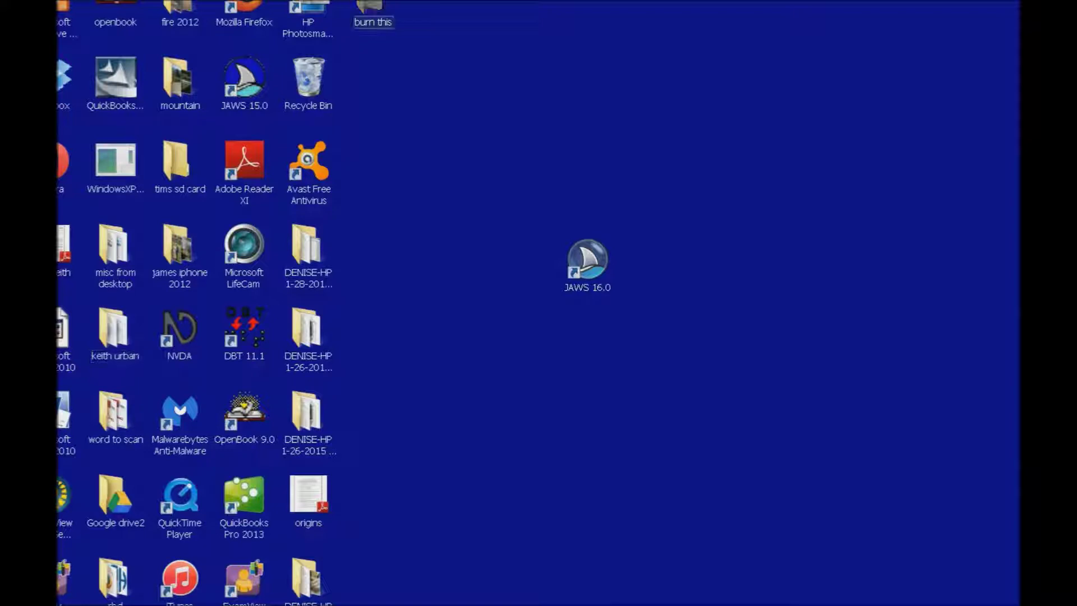
key(Return)
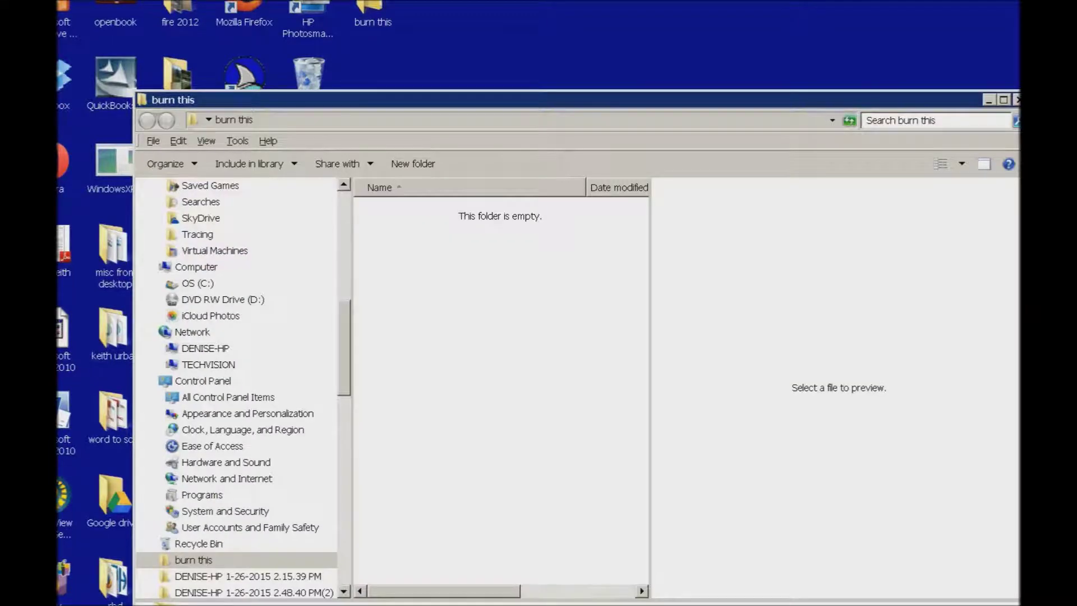
key(ctrl+v)
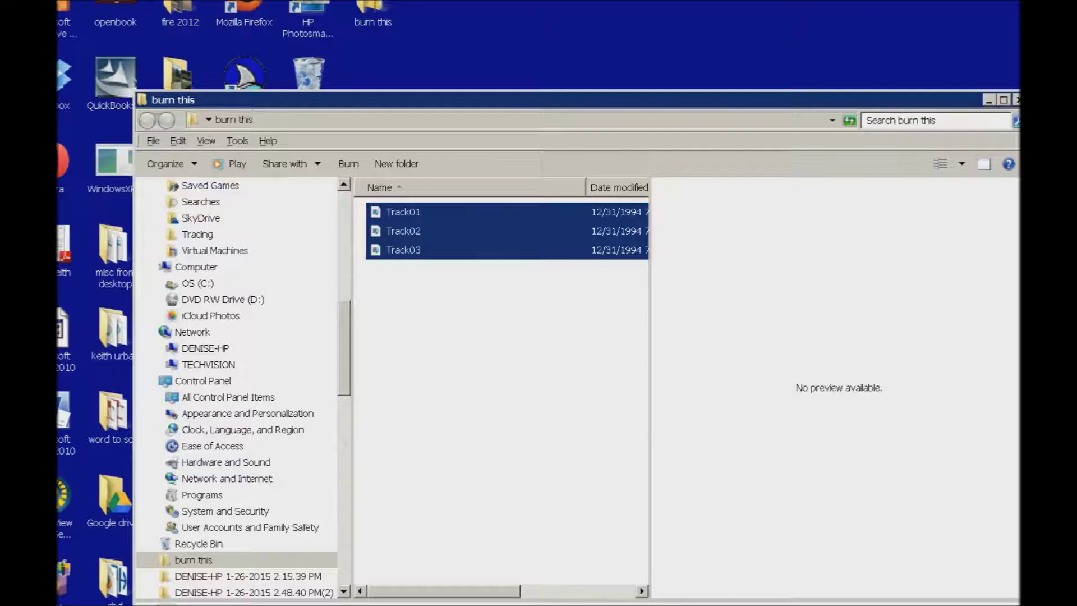
key(shift+F10)
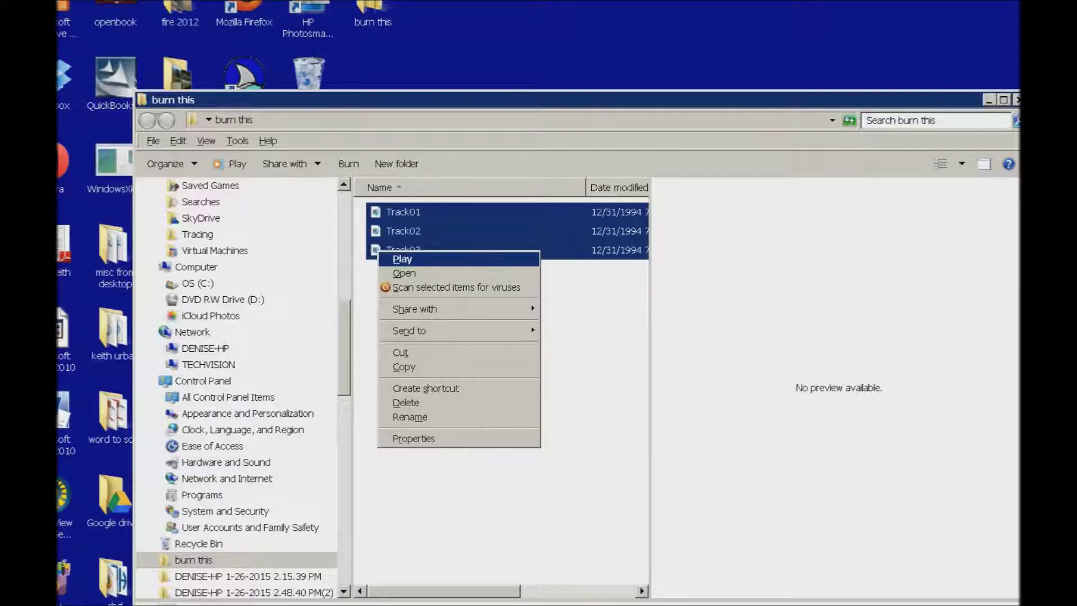
Send the three selected tracks to DVD RW Drive (D:) from the Send to menu.
key(Down)
key(Down)
key(Down)
key(Down)
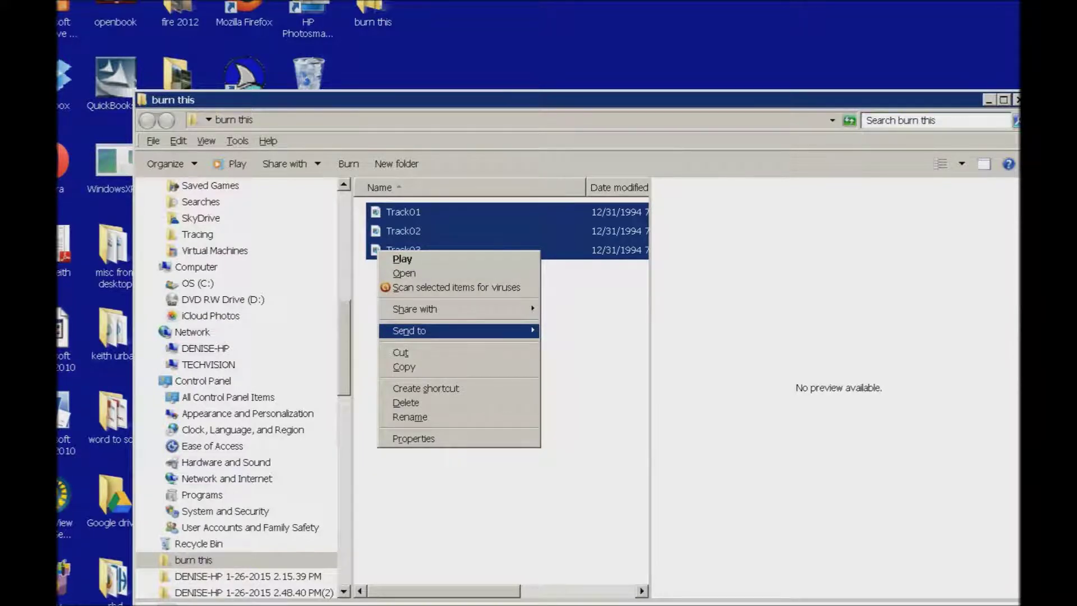
key(Right)
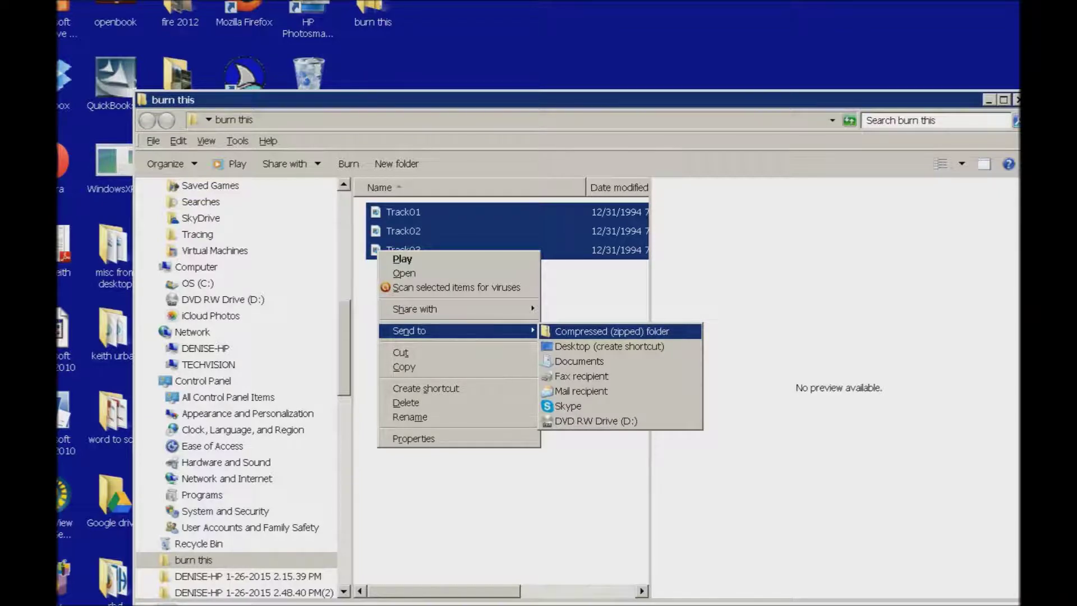
key(Up)
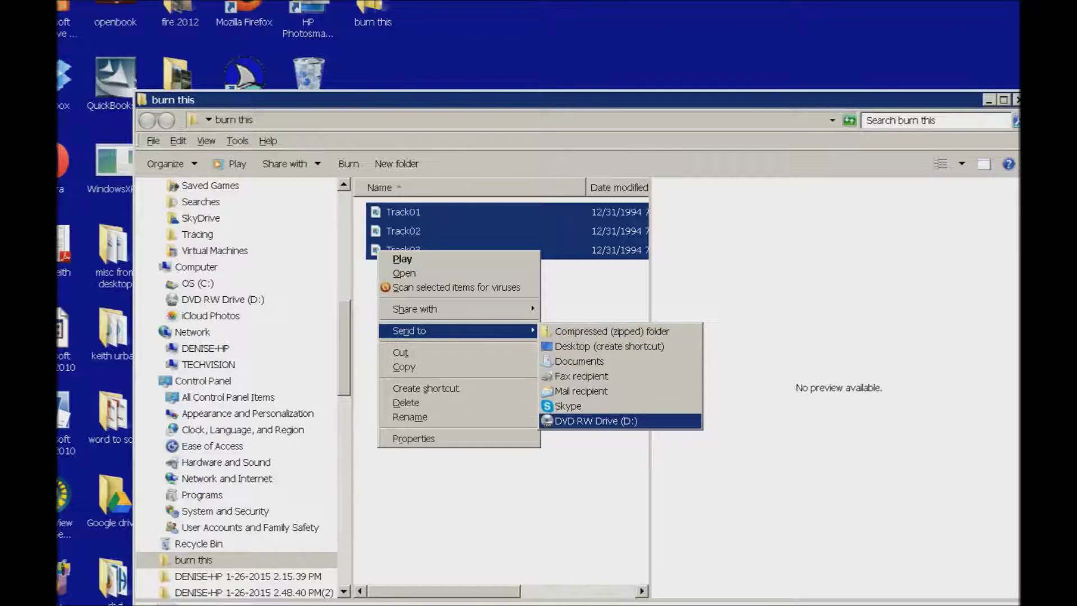
key(Return)
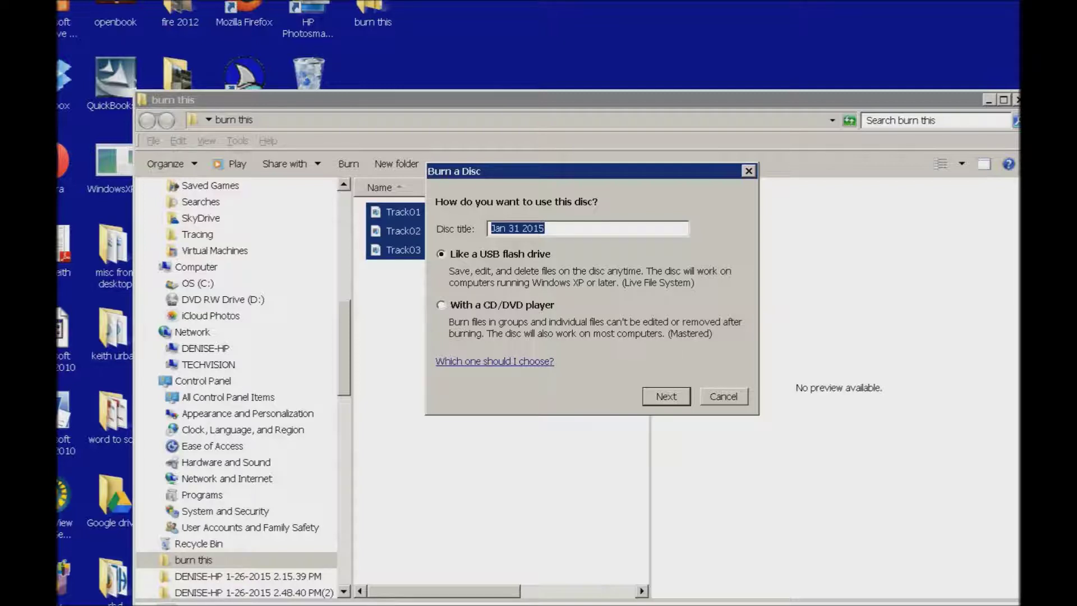
Title the disc 'keith' with the CD/DVD player (Mastered) format and confirm.
text(keith)
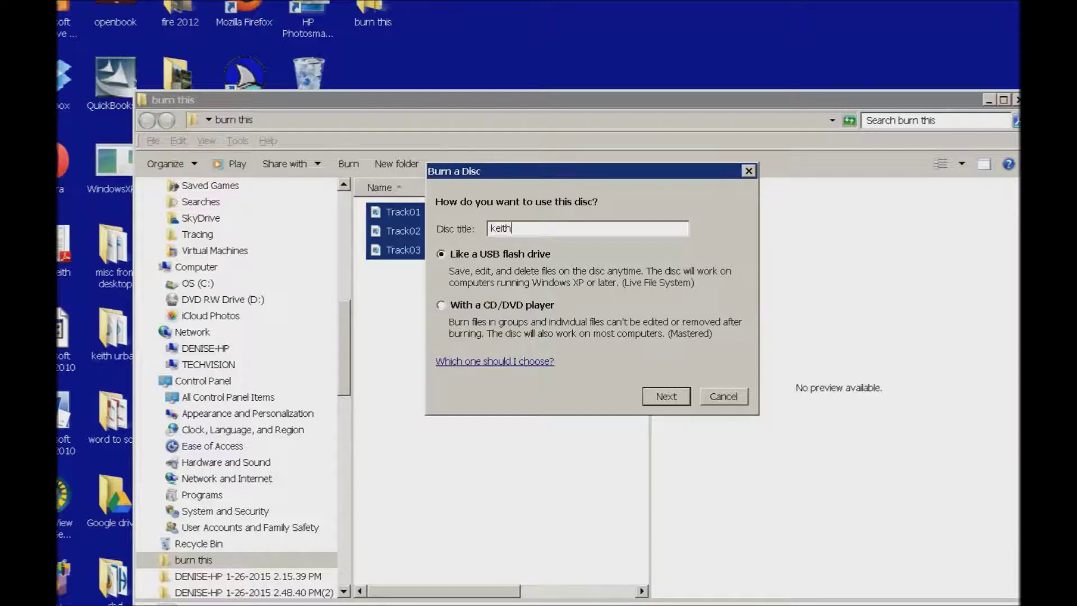
key(Tab)
key(Down)
key(Tab)
key(Tab)
key(Return)
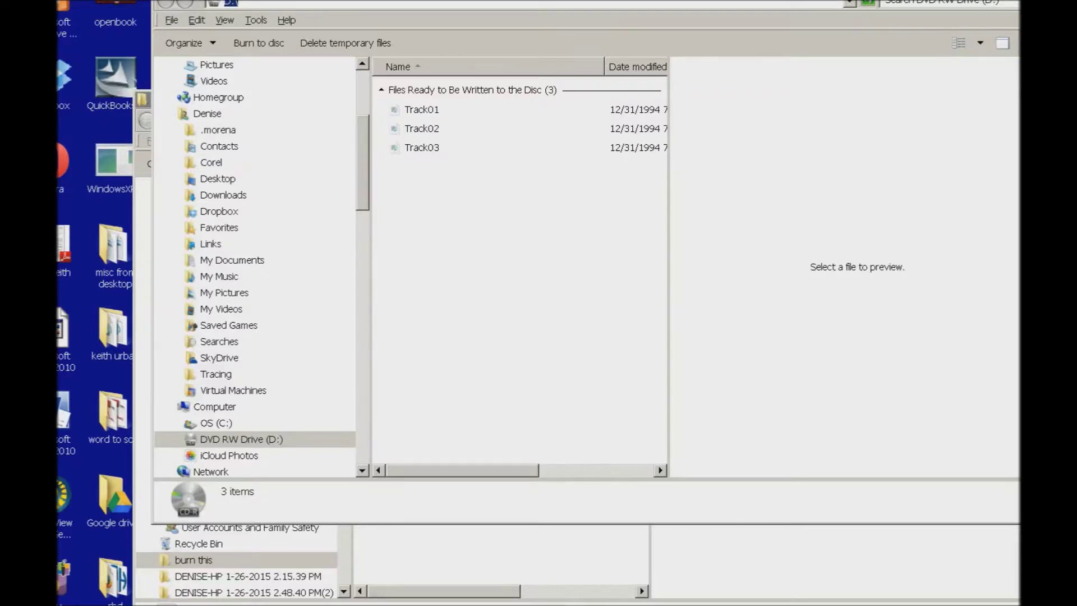
Launch Burn to disc from the DVD RW Drive (D:) command bar.
key(ctrl+e)
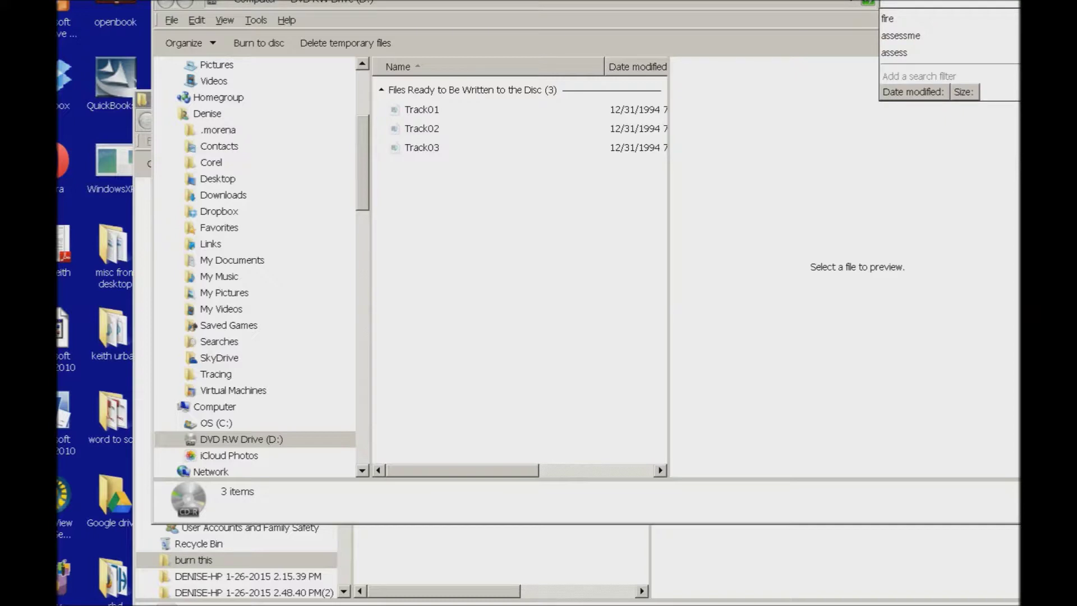
key(Tab)
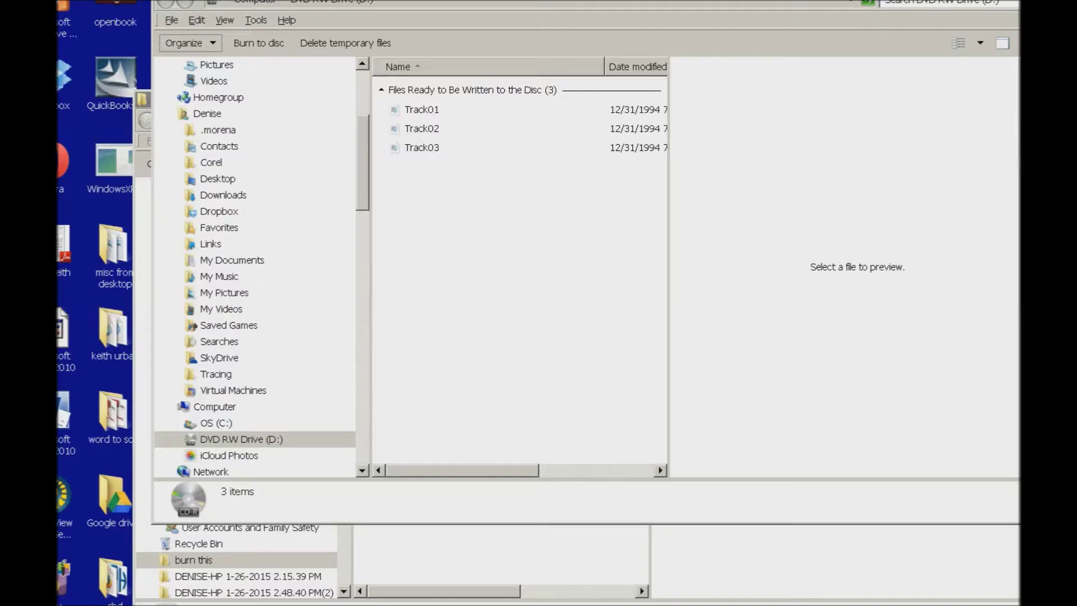
key(Right)
key(Return)
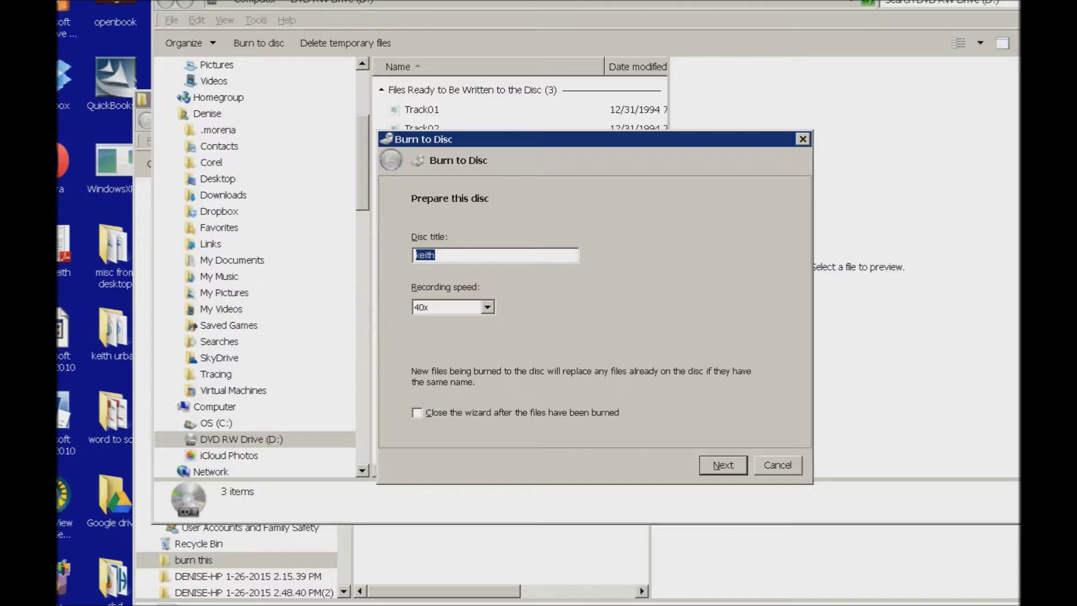
Keep the title keith at 40x recording speed and start burning.
click(446, 307)
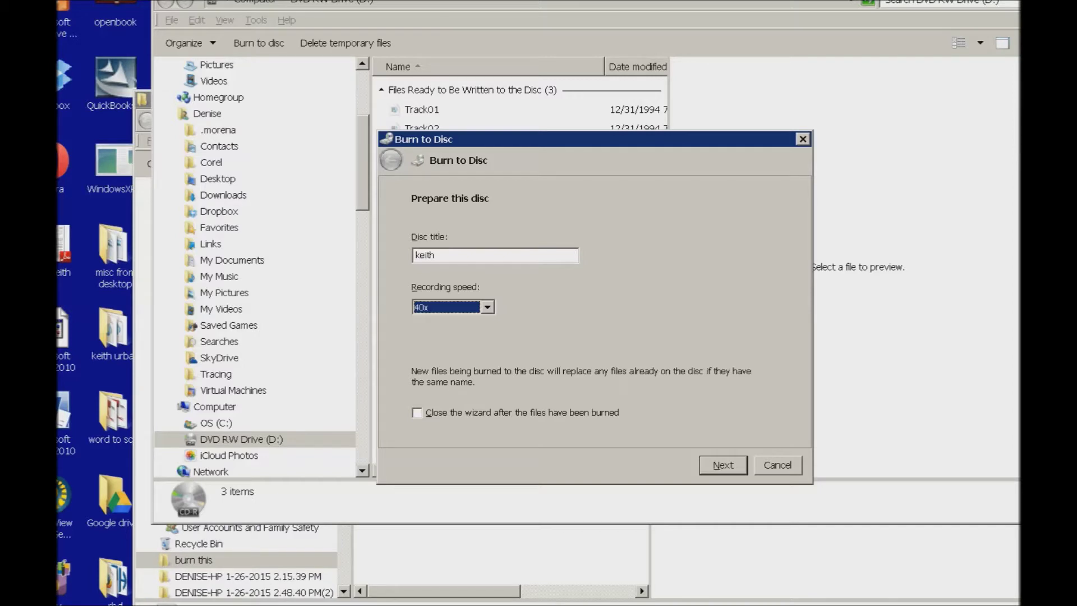
key(Return)
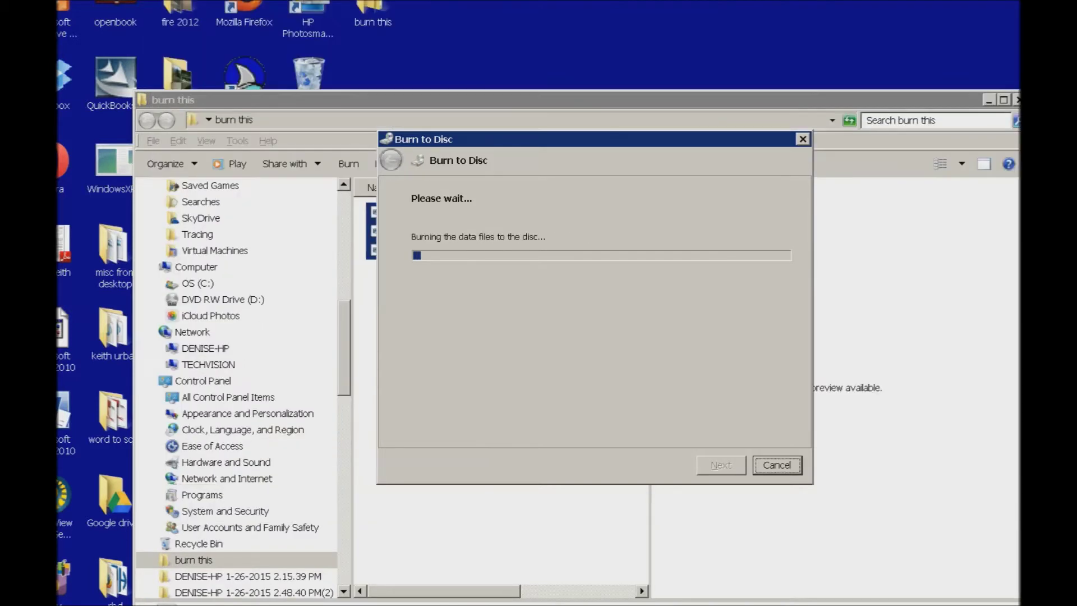